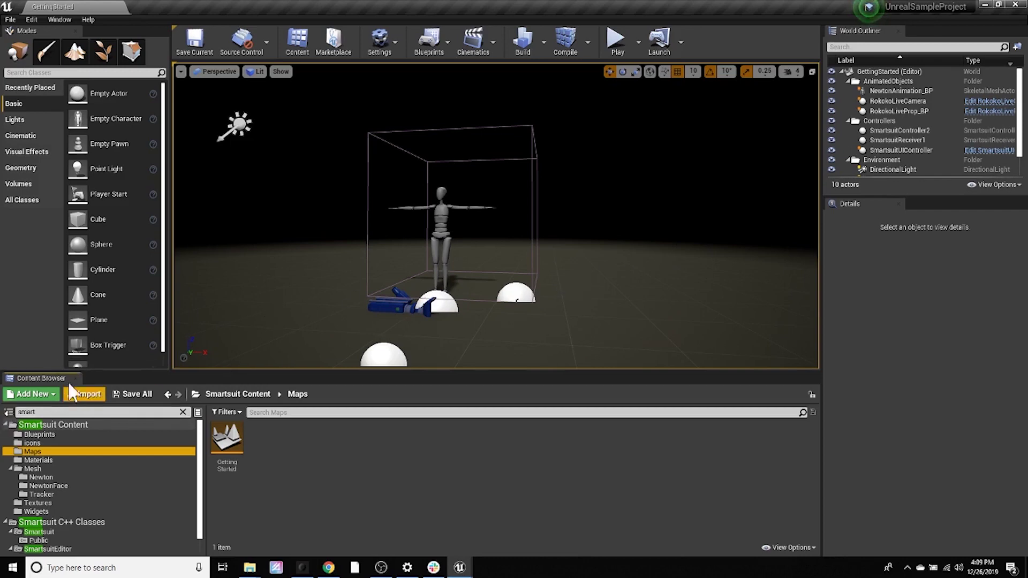
Select the Content Browser search text, then start Play-in-Editor on the Getting Started level.
click(47, 412)
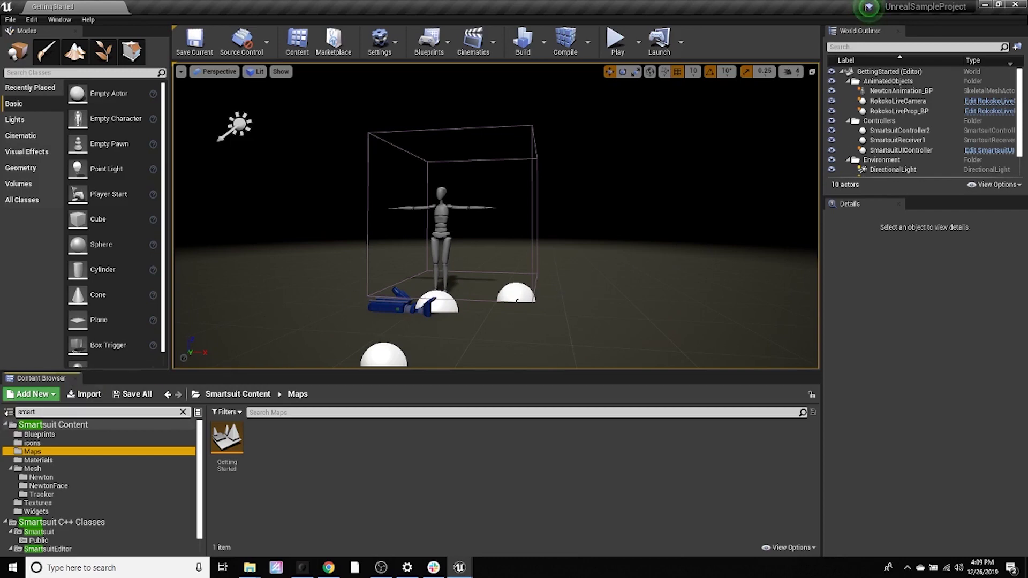
click(47, 412)
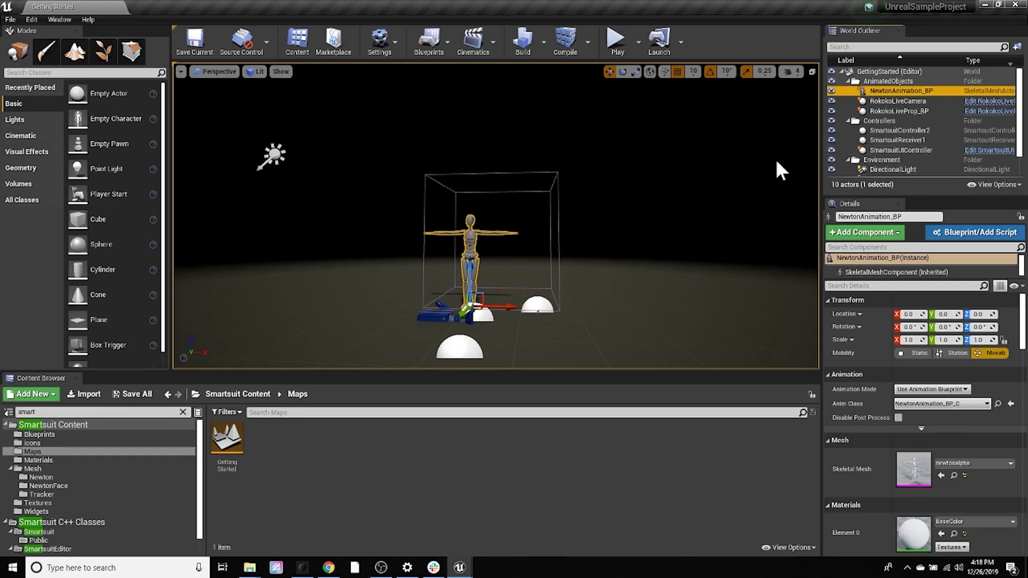
click(616, 42)
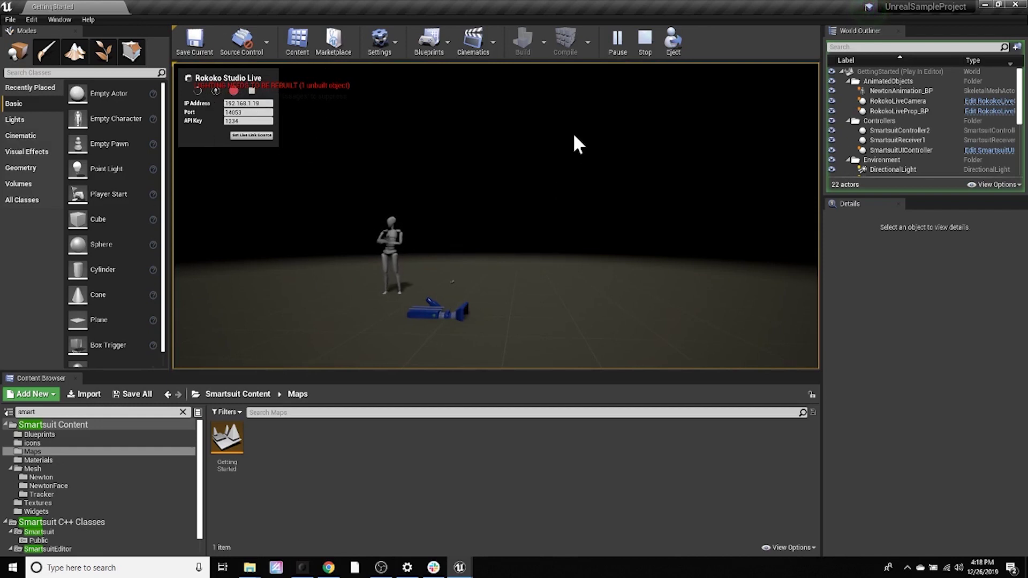
Stop the play session so the level returns to editing with Newton in T-pose.
click(645, 38)
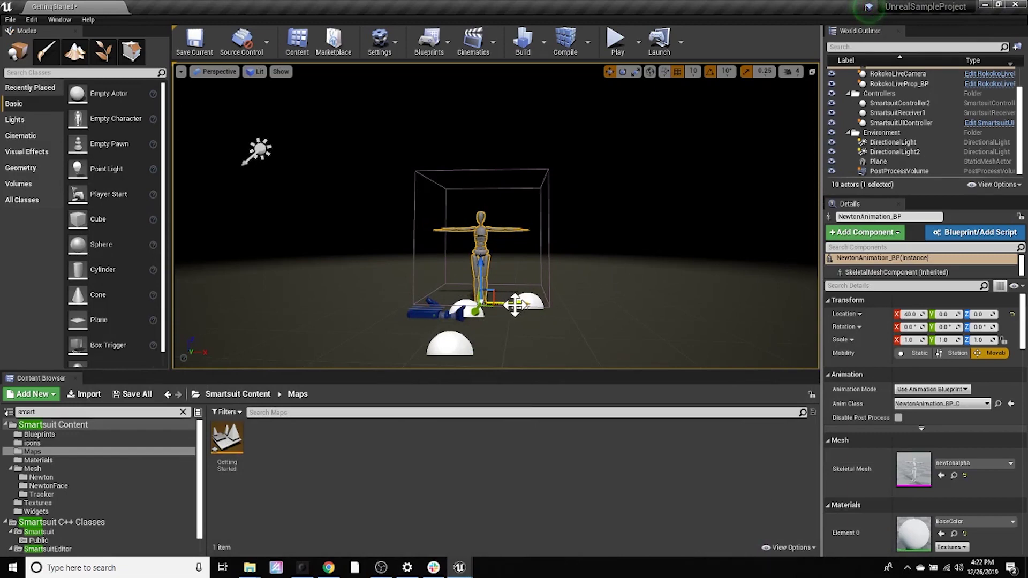
Move Newton along X to -250 and back into the box, then test-play that placement.
drag(515, 305, 406, 318)
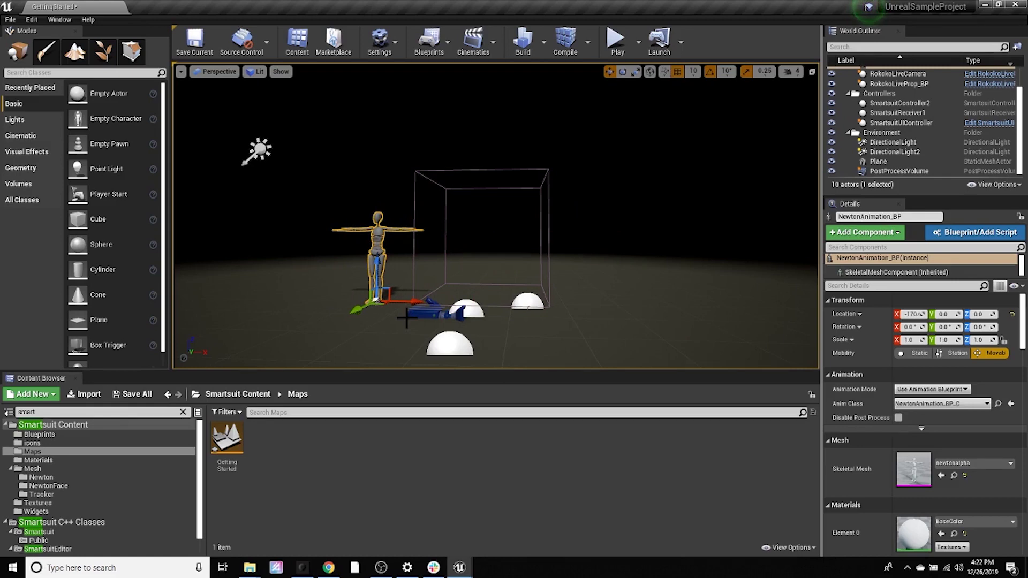
drag(416, 298, 754, 305)
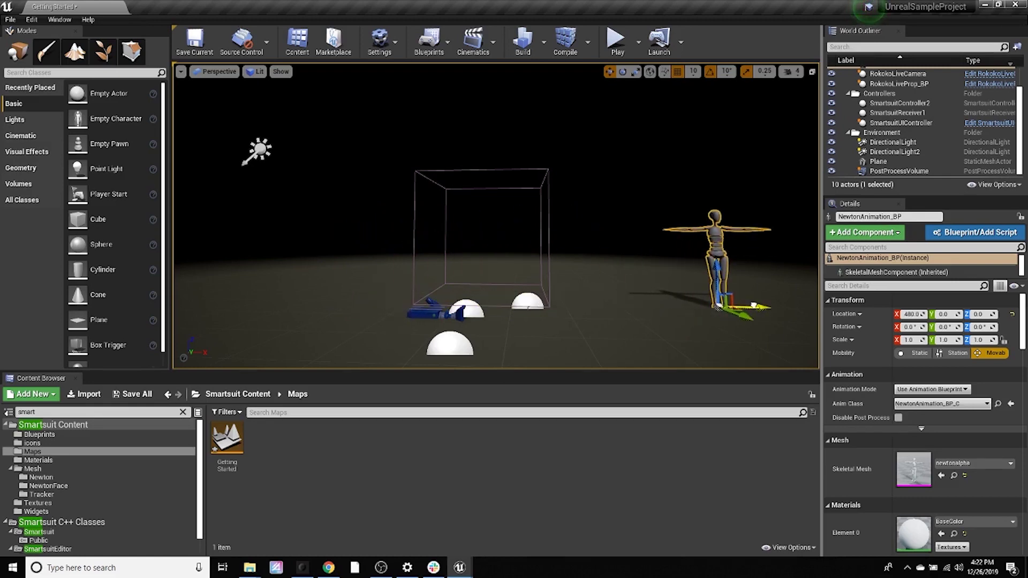
click(618, 43)
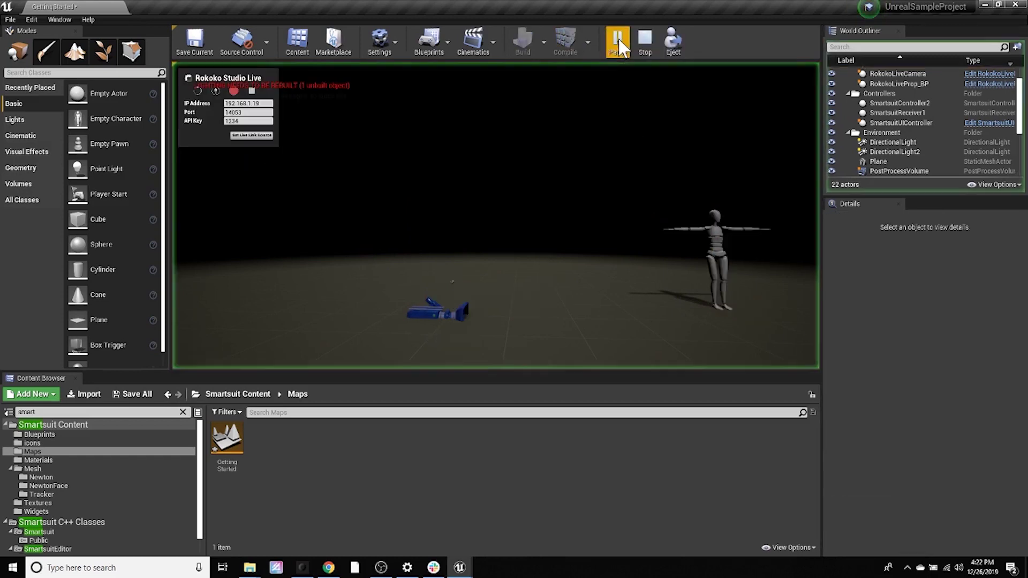
click(651, 43)
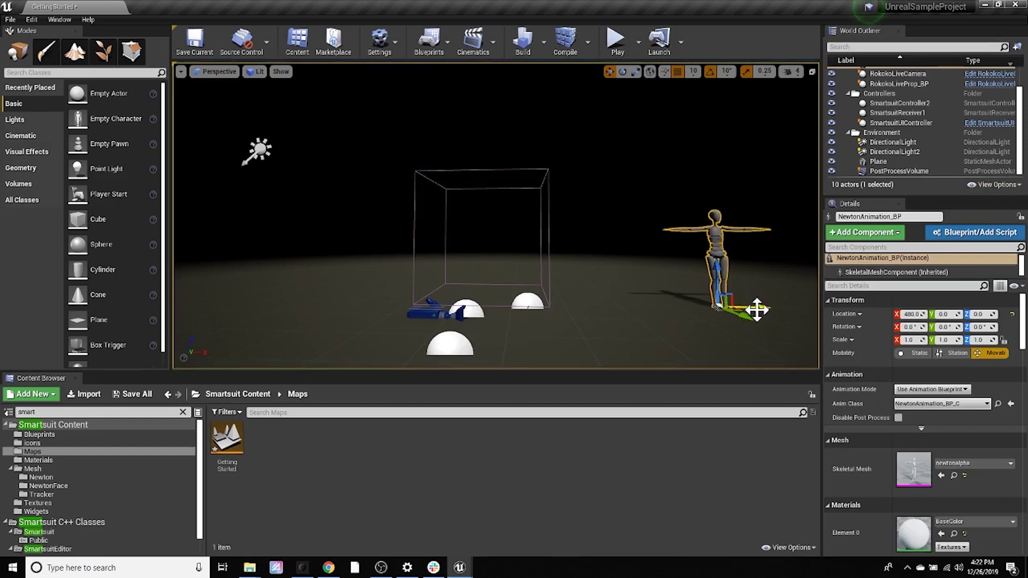
Move Newton to X -300, rotate it -70 degrees, and test-play again.
drag(756, 310, 337, 310)
key(e)
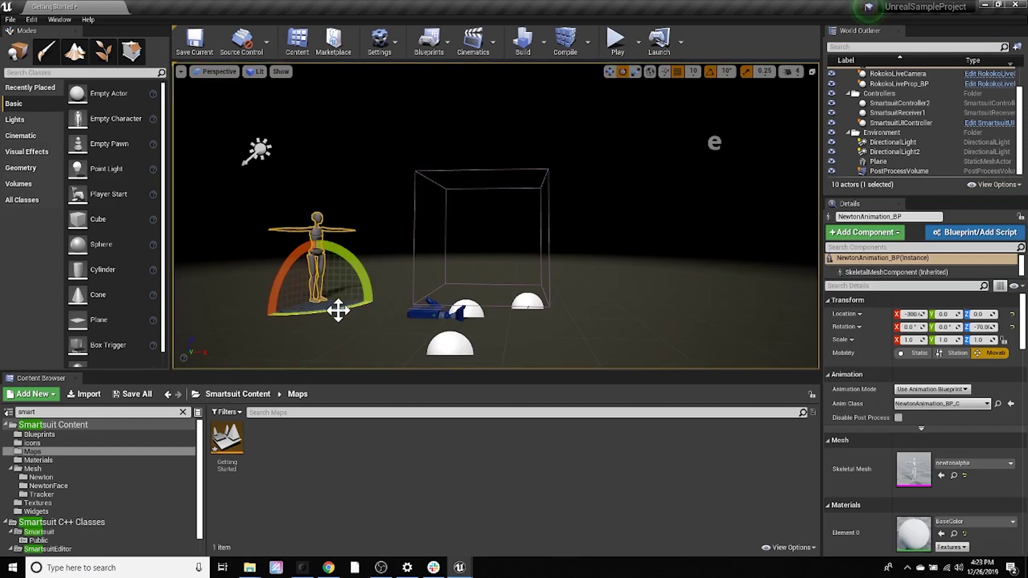
click(616, 41)
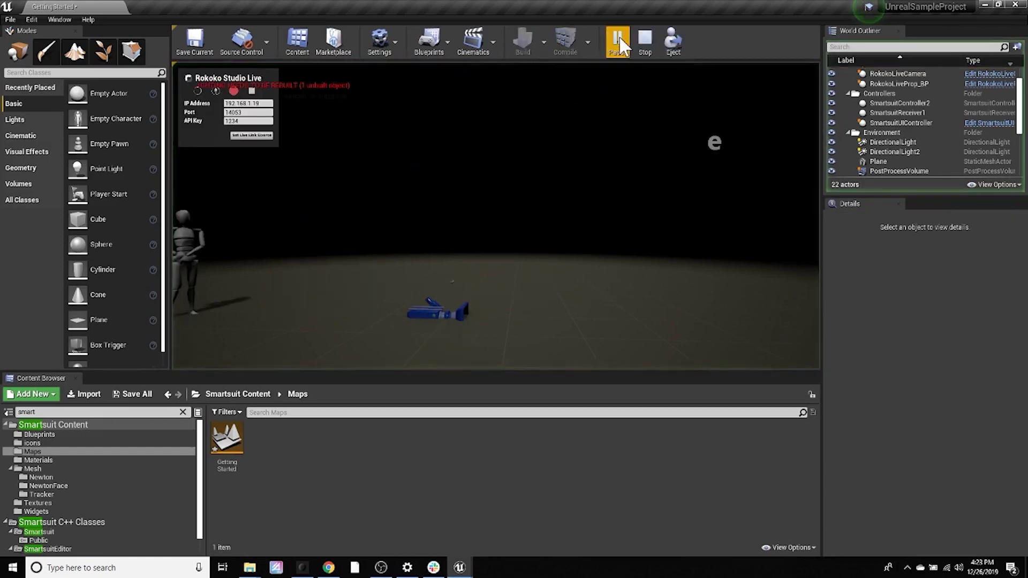
key(Escape)
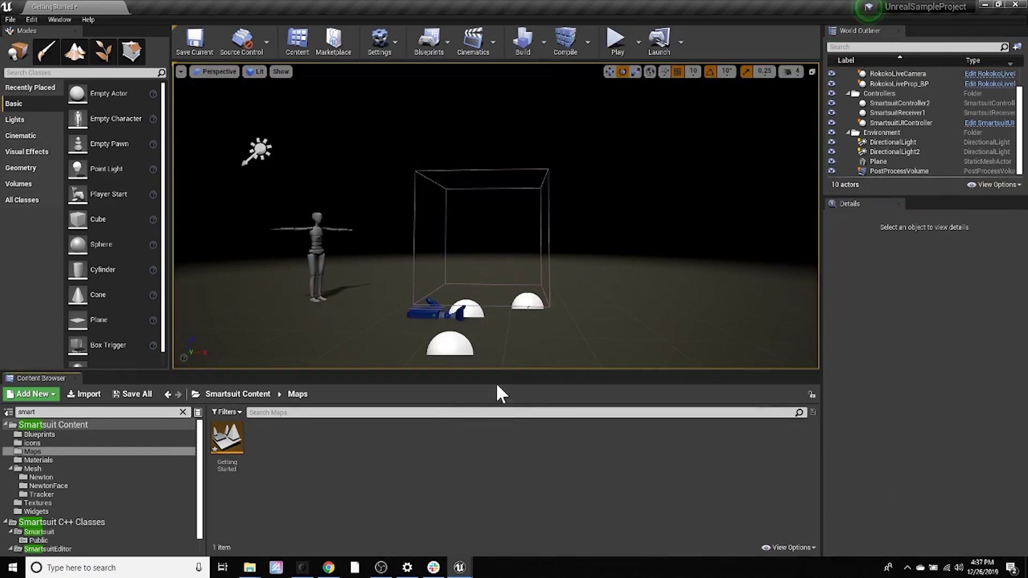
Open NewtonAnimation_BP from the Mesh > Newton folder in the Content Browser.
click(76, 477)
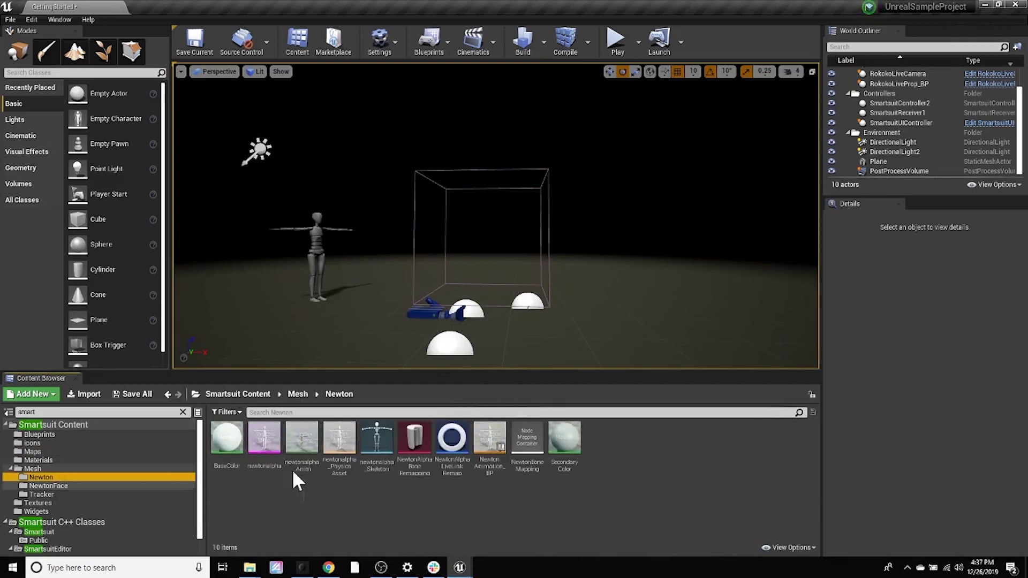
double_click(496, 443)
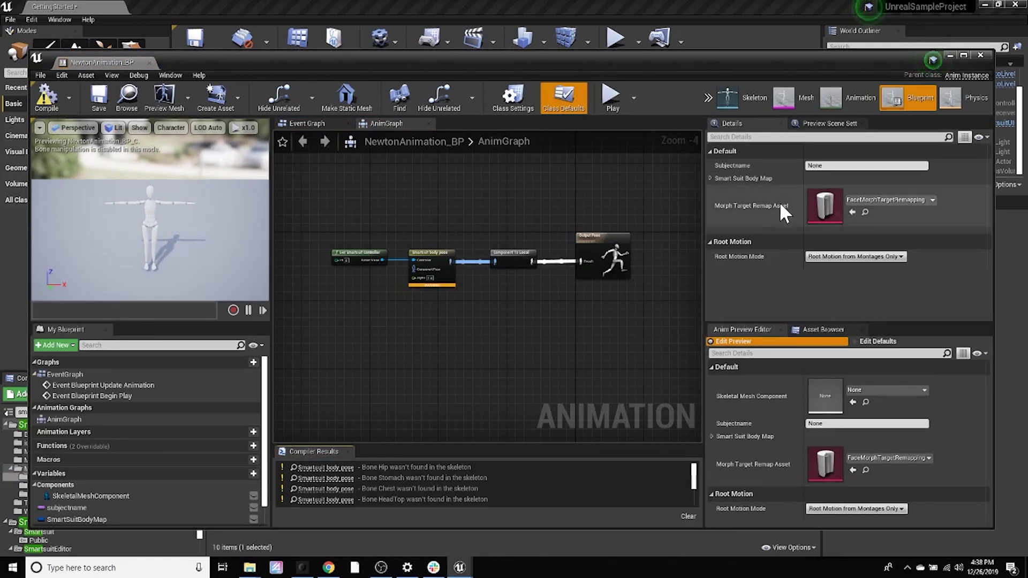
Inspect the Smartsuit body pose node's Bone Map settings, then close the NewtonAnimation_BP editor.
click(440, 254)
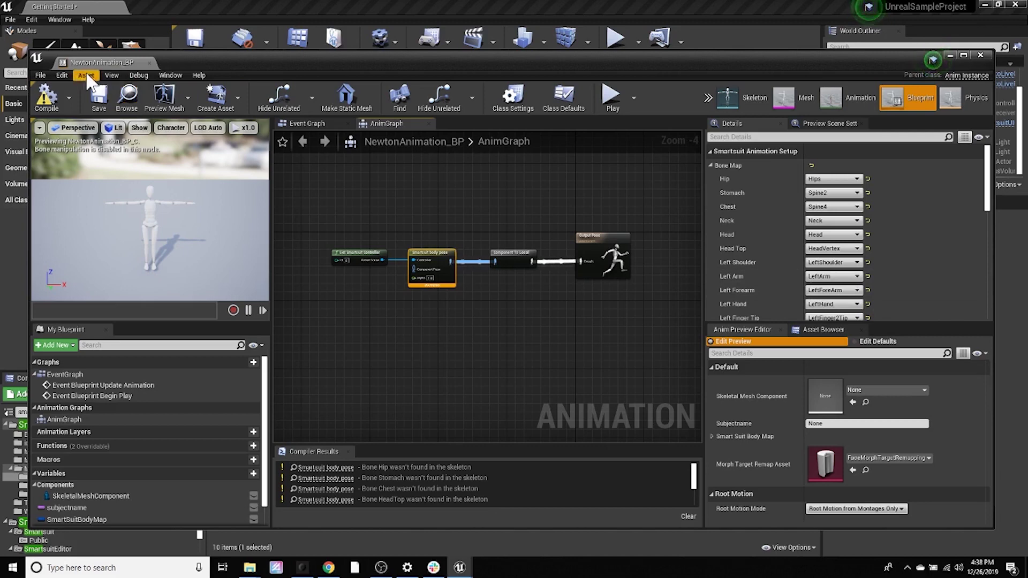
click(974, 55)
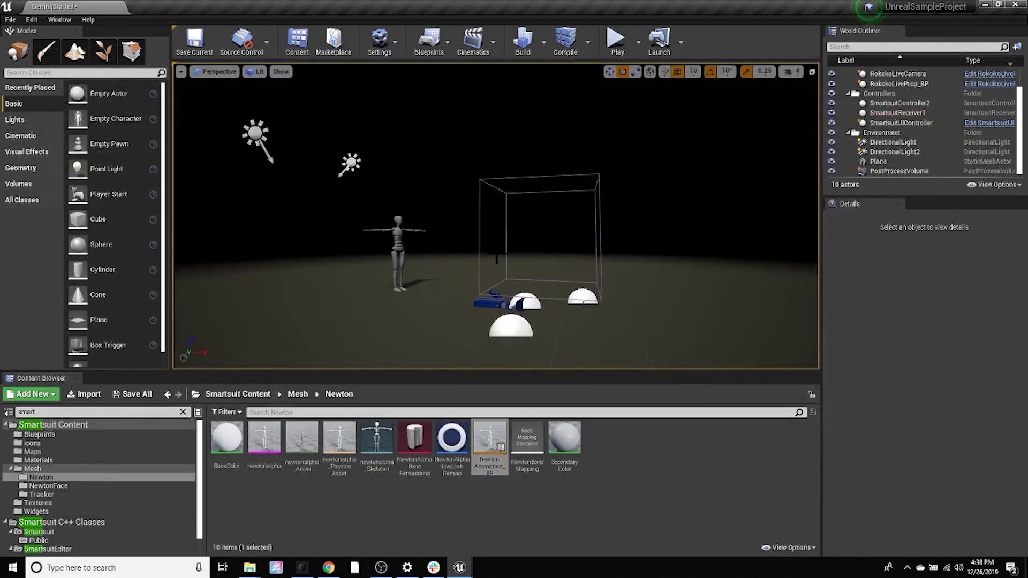
Create a SmartsuitBodyMapData data asset named New_BM in the Newton folder and open it.
right_click(629, 455)
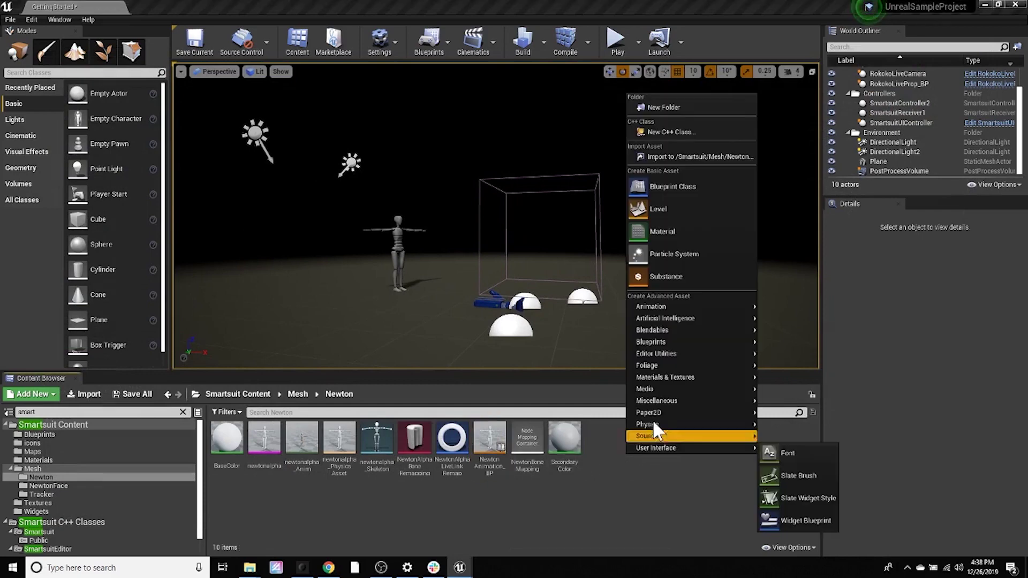
mouse_move(672, 402)
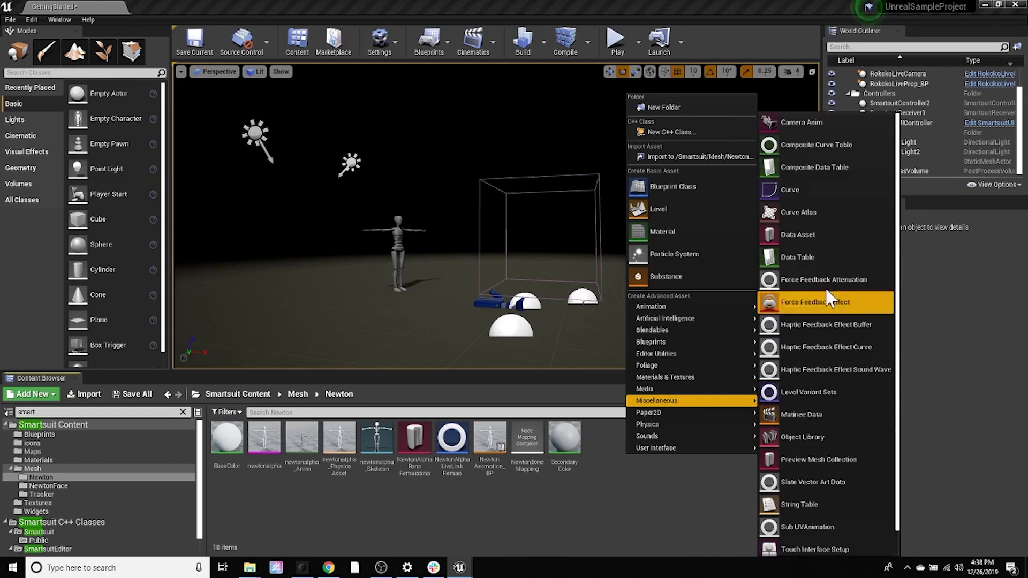
click(825, 238)
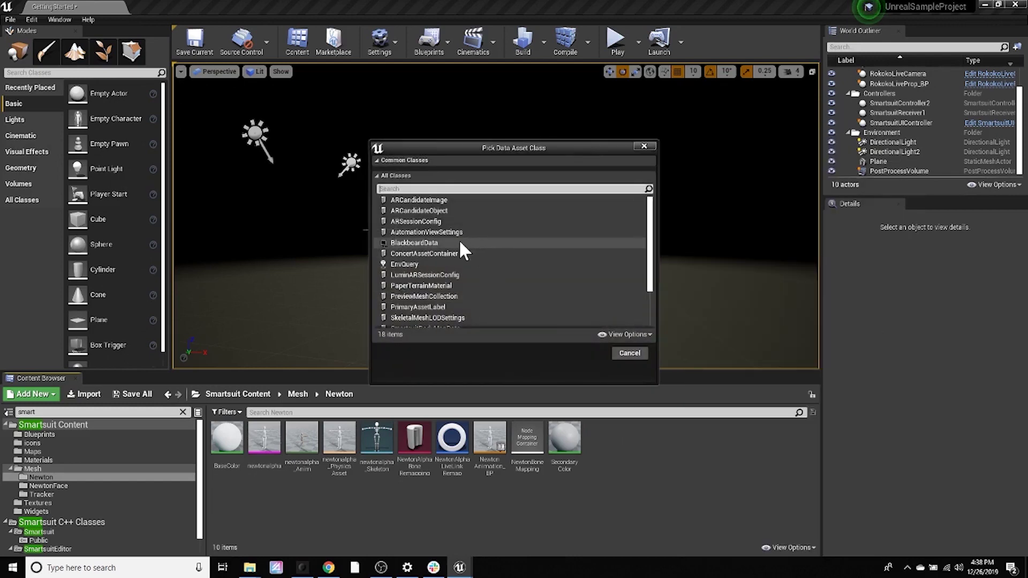
text(smar)
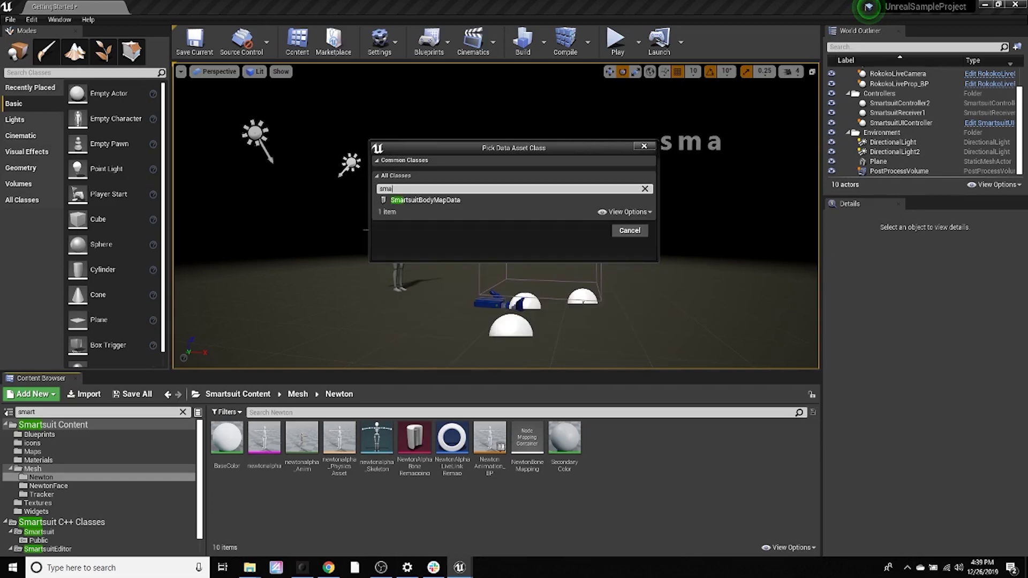
click(425, 200)
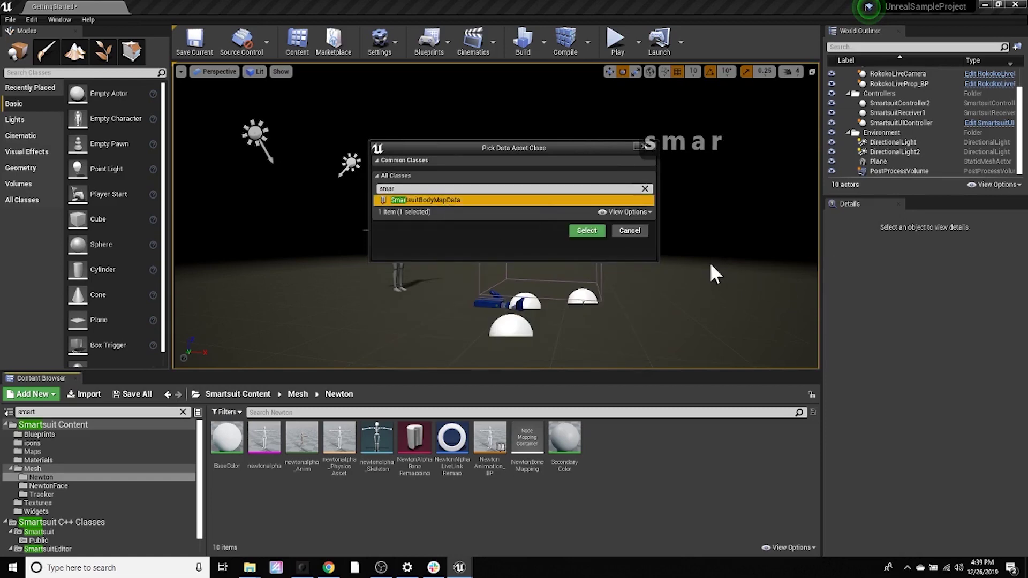
click(586, 231)
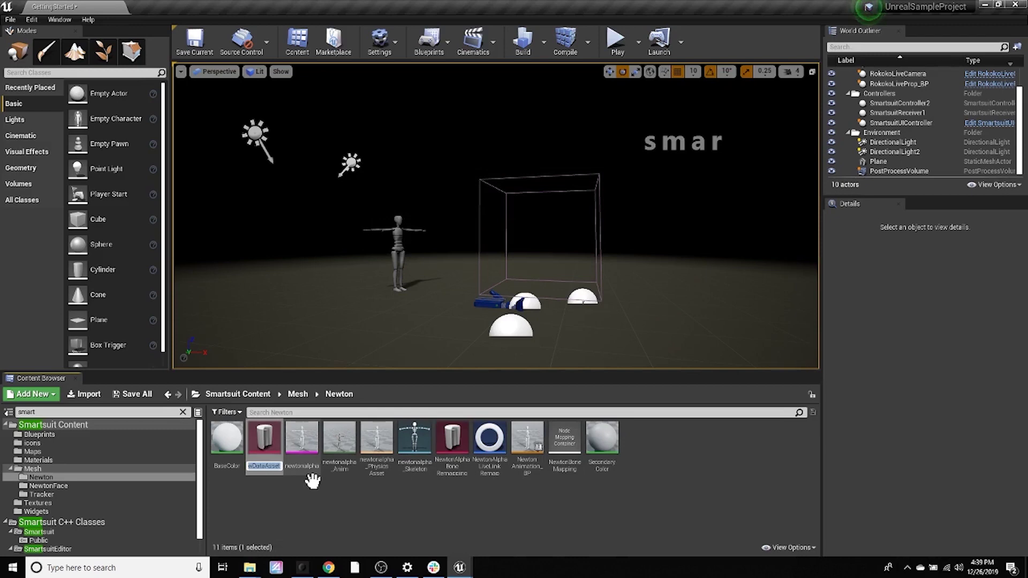
text(New_BM)
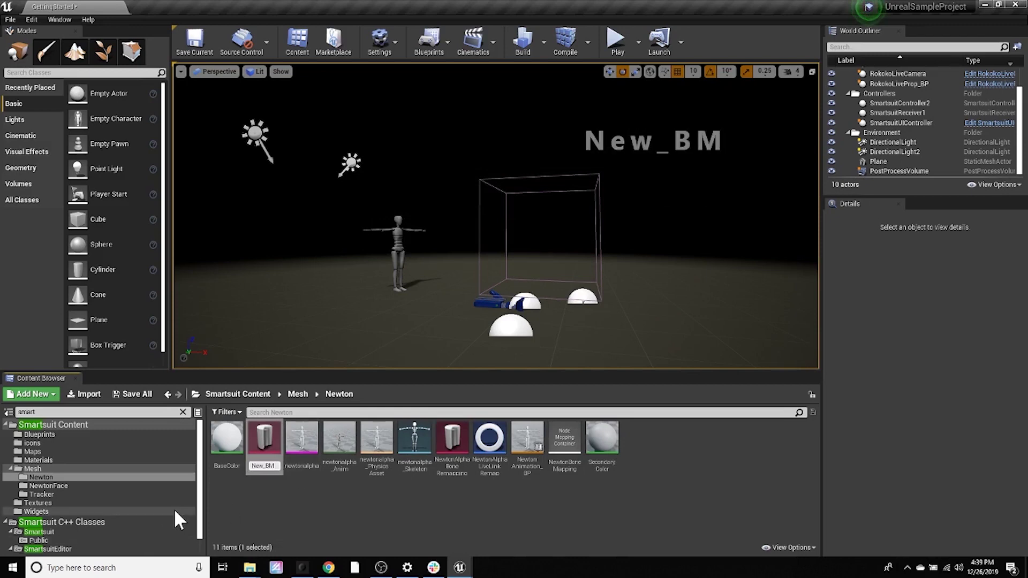
key(Return)
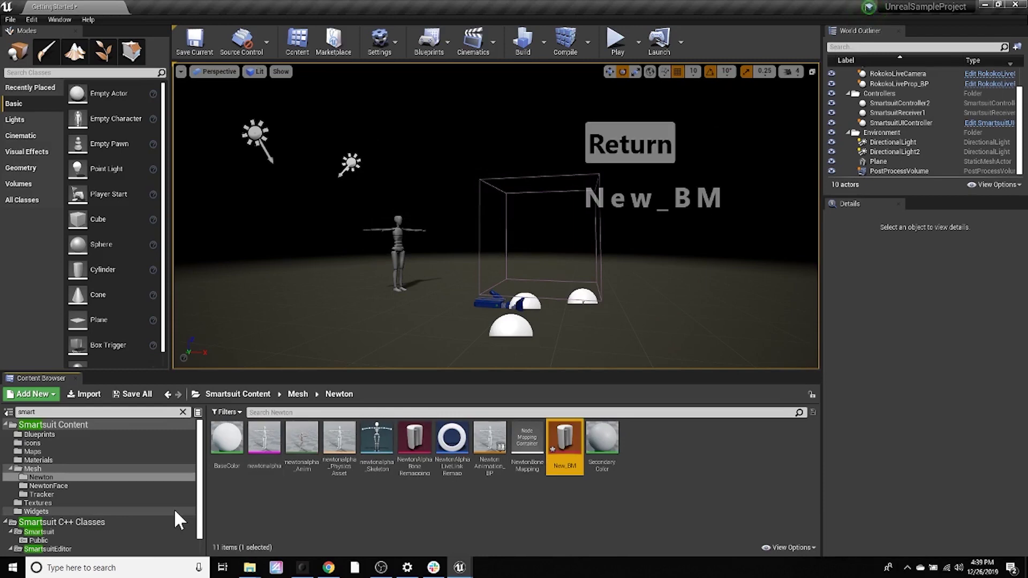
double_click(566, 444)
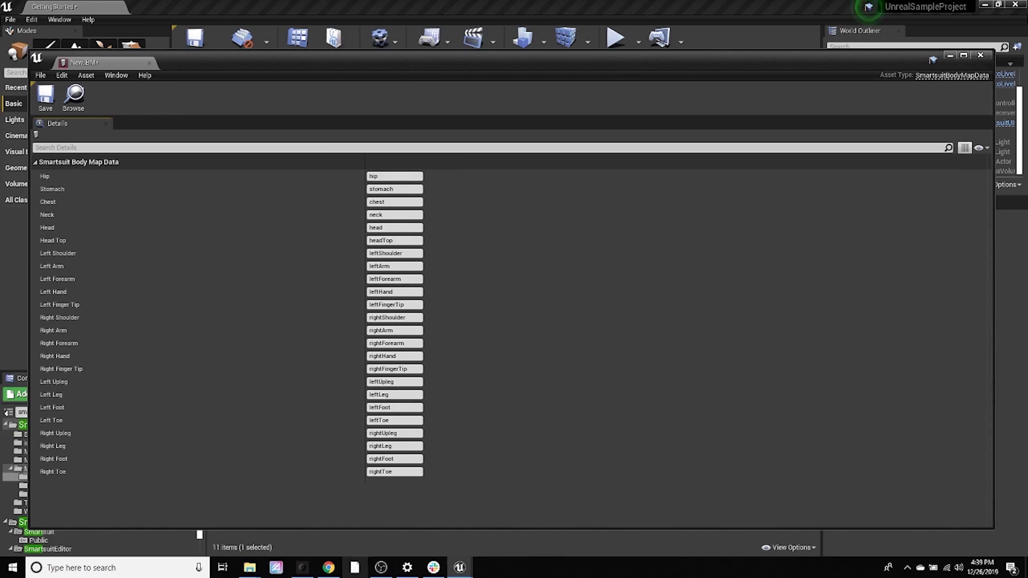
Save New_BM with its default hip-to-rightToe bone names and close the asset editor.
click(52, 98)
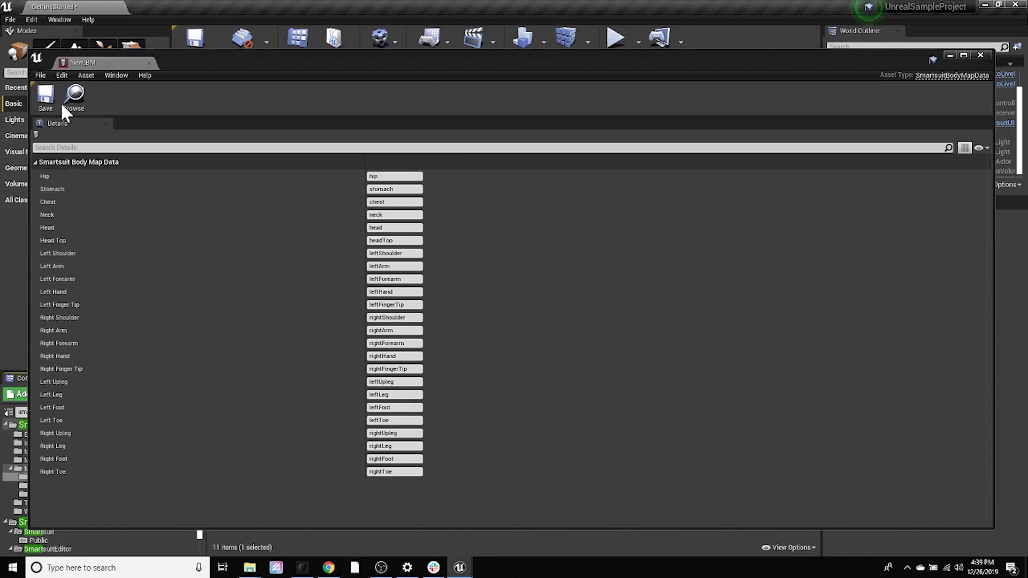
click(979, 57)
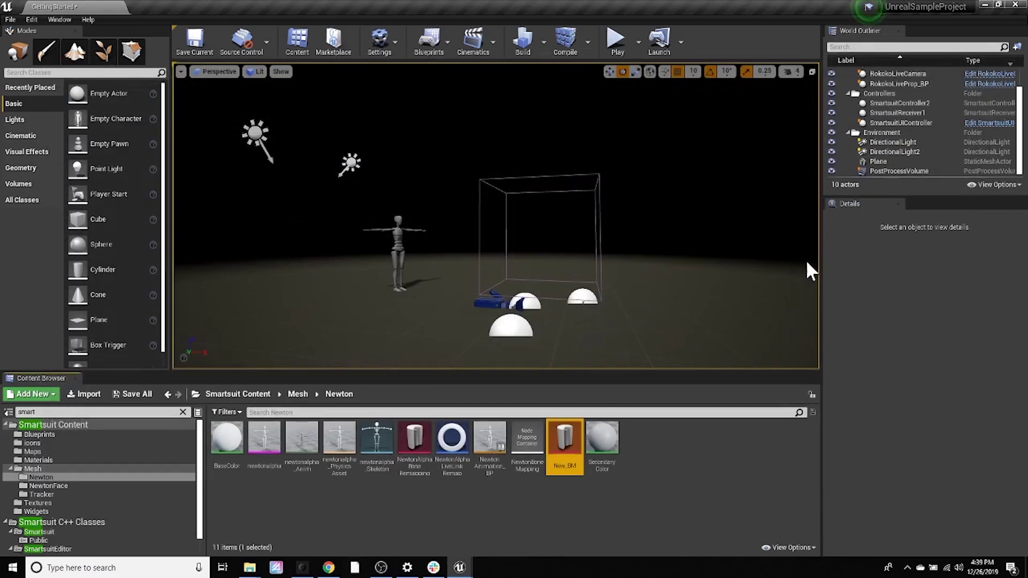
Reopen NewtonAnimation_BP, set the body pose node's Bone Map Override to New_BM, and compile.
double_click(492, 444)
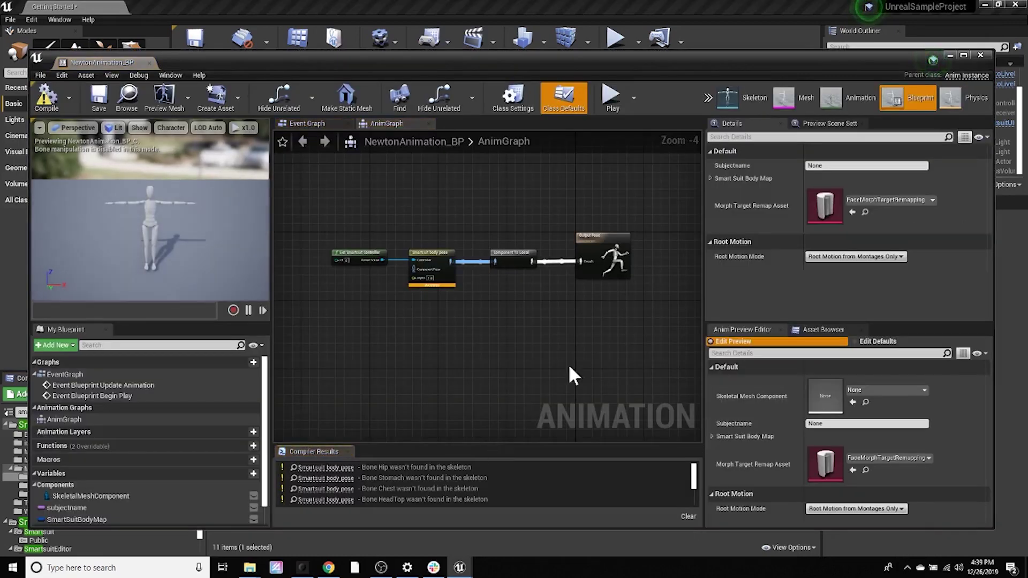
click(428, 258)
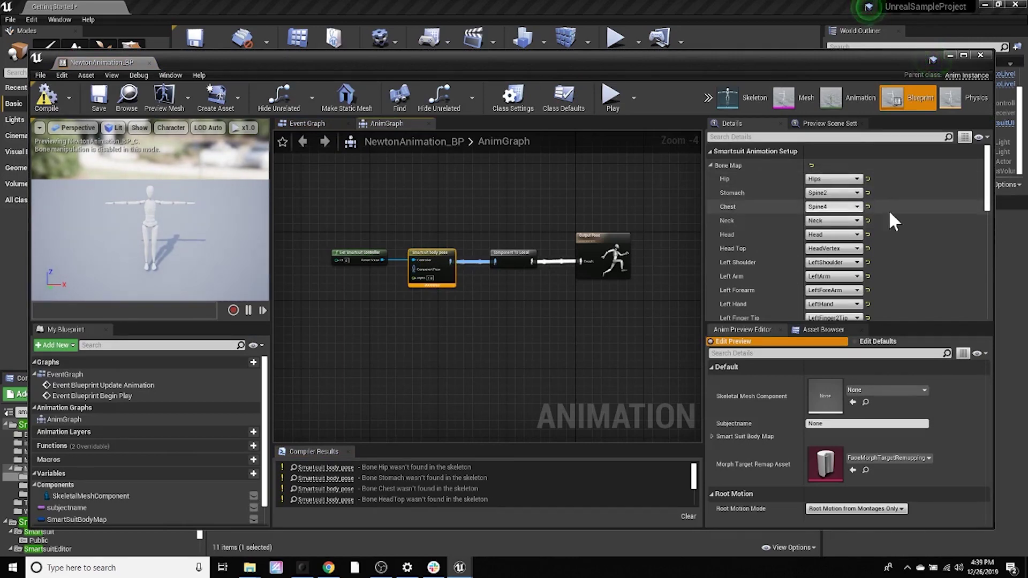
scroll(888, 210, down, 5)
scroll(888, 210, down, 4)
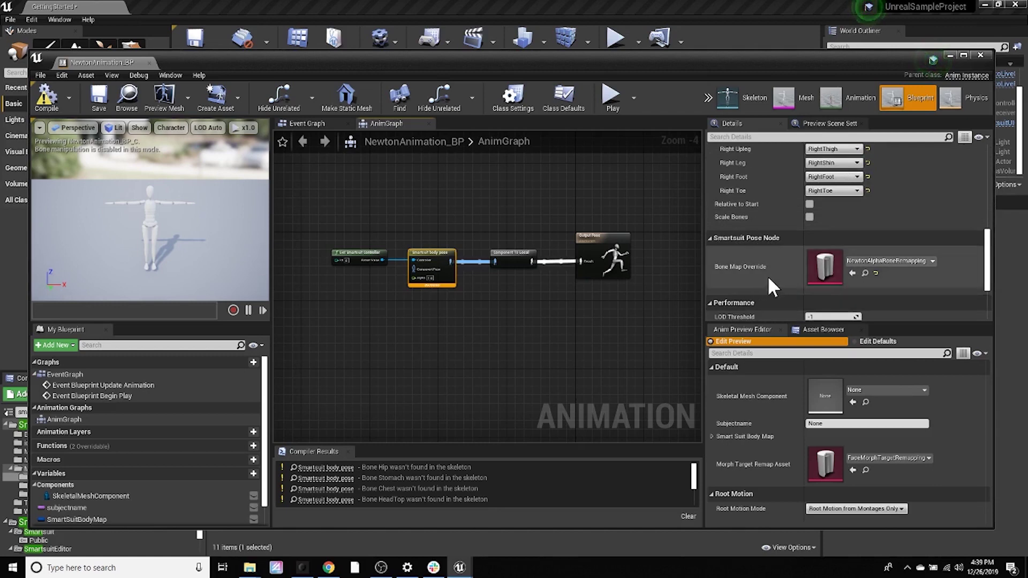
click(932, 260)
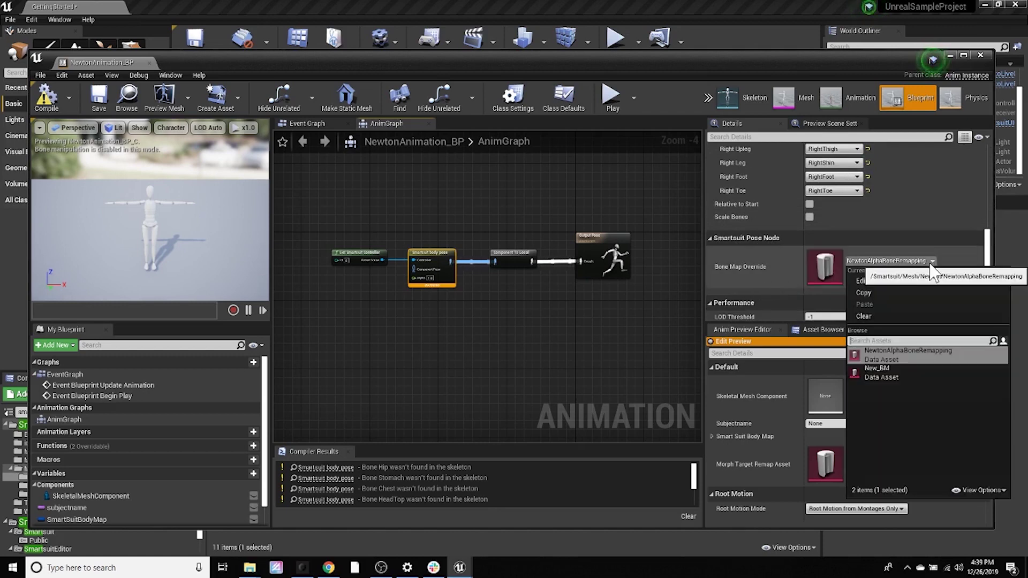
click(886, 370)
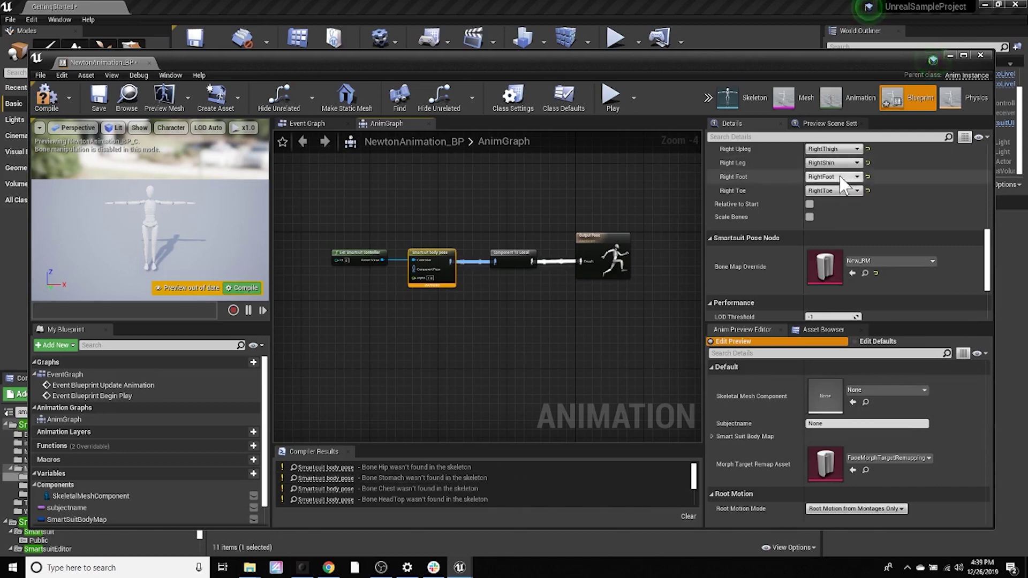
scroll(840, 177, up, 10)
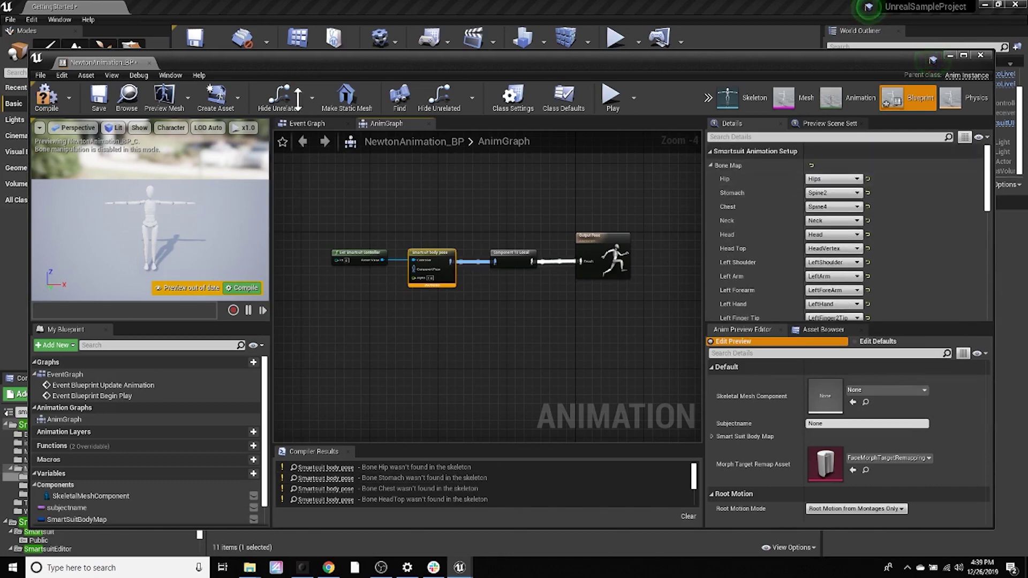
click(47, 97)
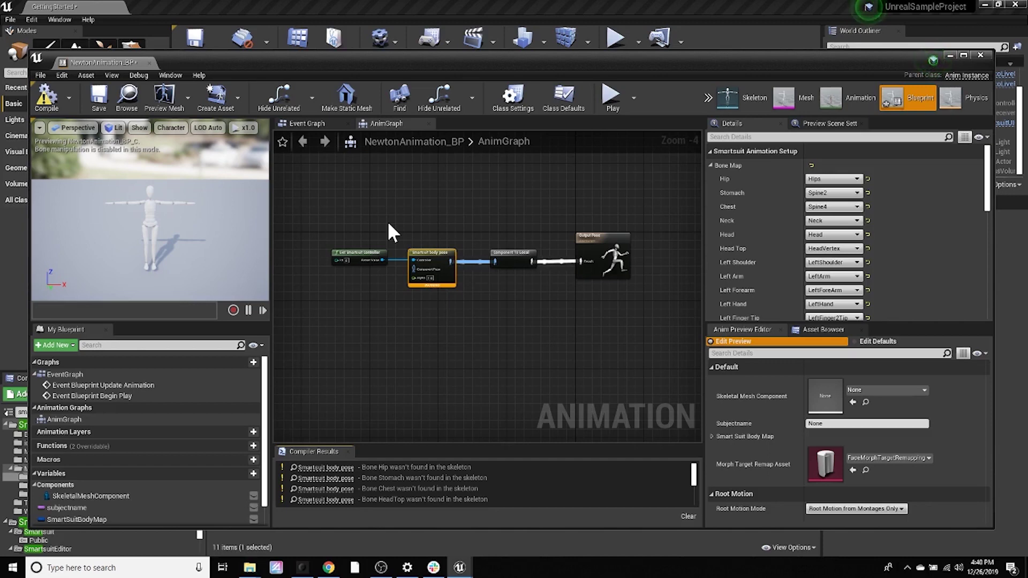
Review NewtonAnimation_BP's Class Defaults after compiling, then close the blueprint editor.
click(564, 98)
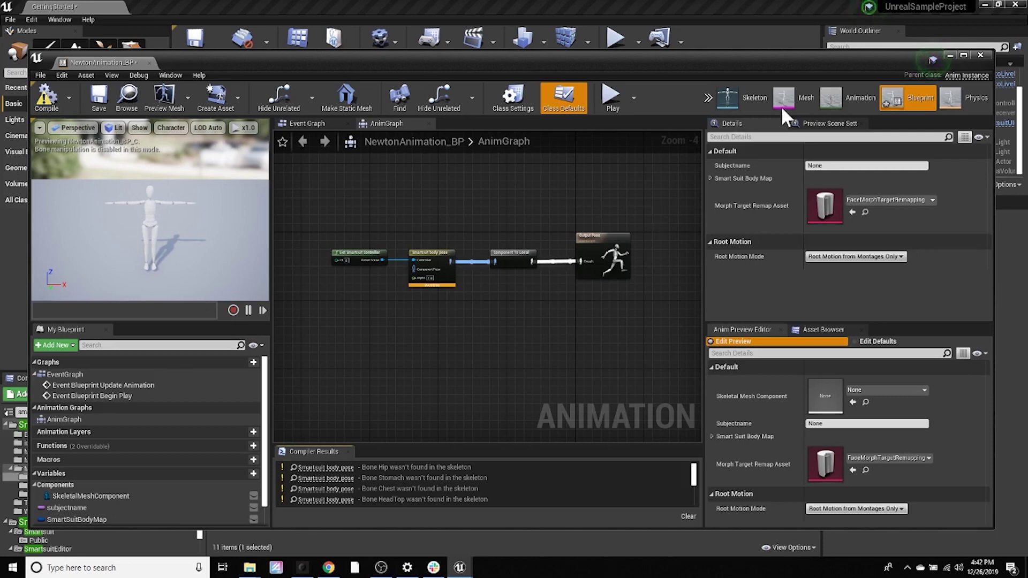
click(947, 54)
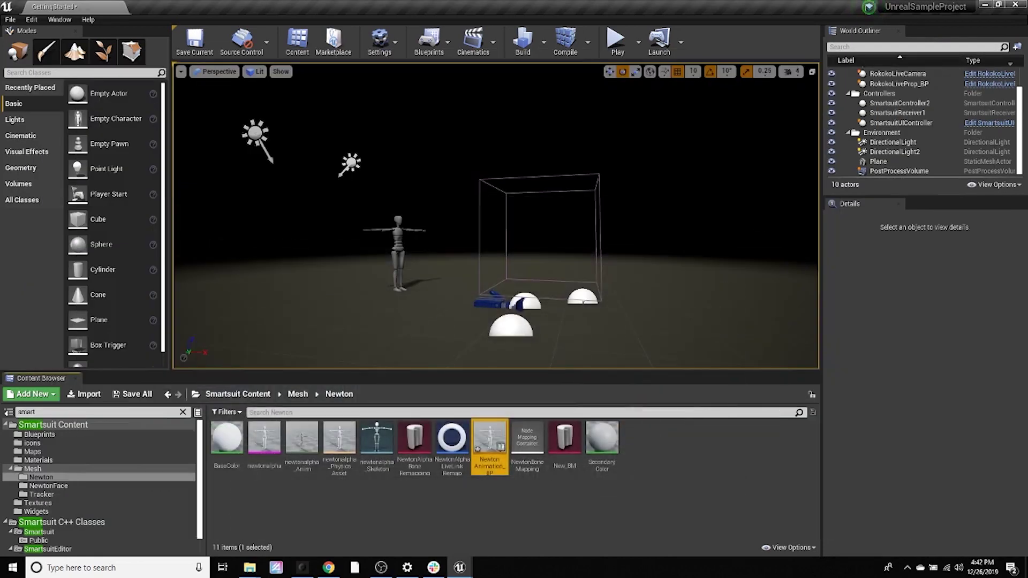